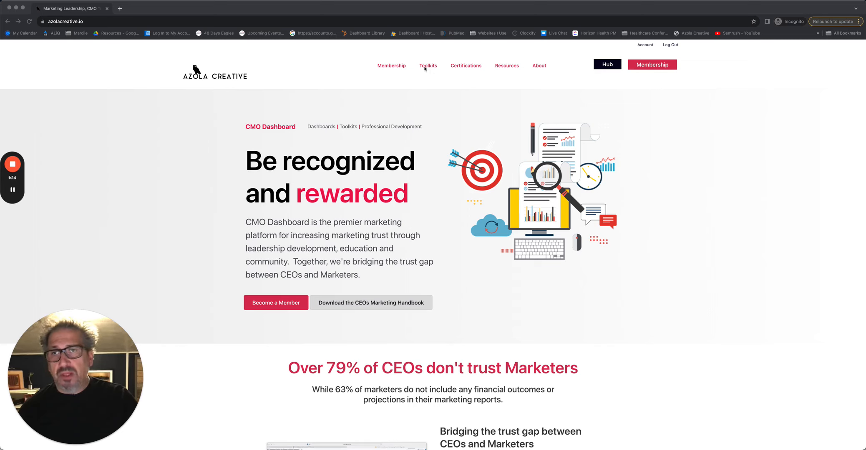
# Open the Website Leads calculator from the lead generation calculators overview in the Toolkits
pyautogui.moveTo(438, 71)
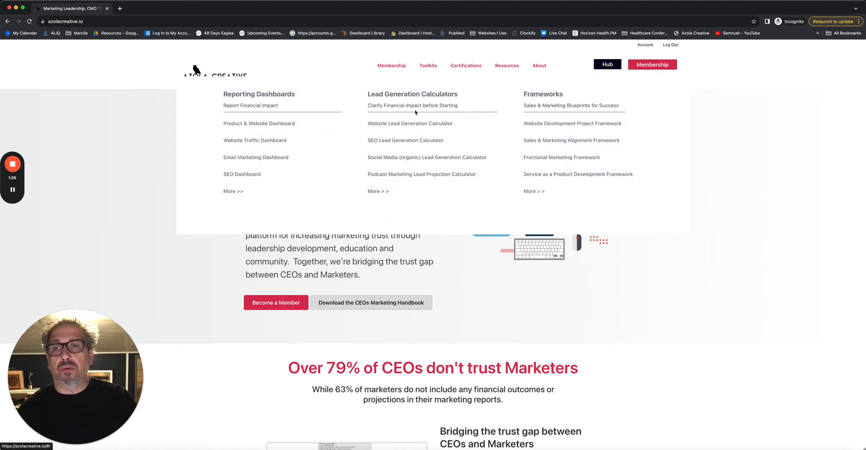
pyautogui.click(607, 65)
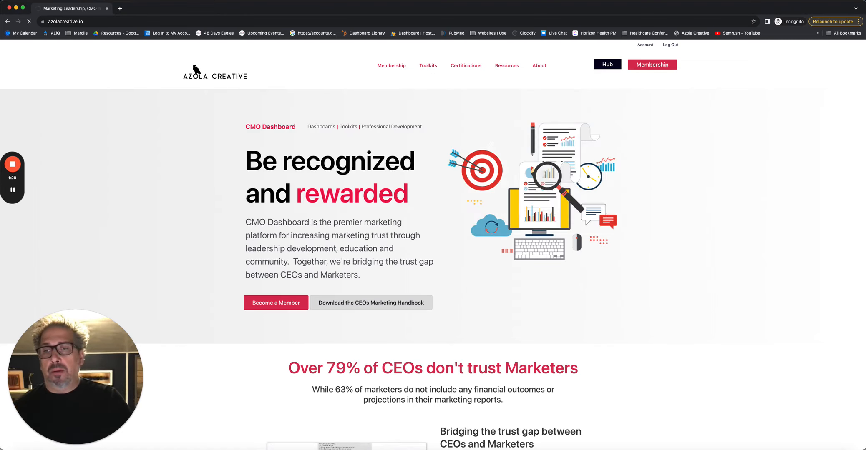
pyautogui.scroll(-1, 447, 327)
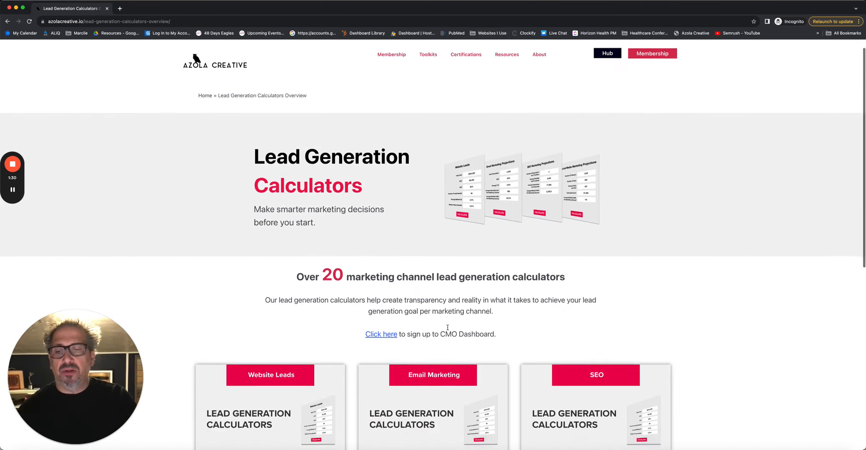
pyautogui.scroll(-3, 448, 328)
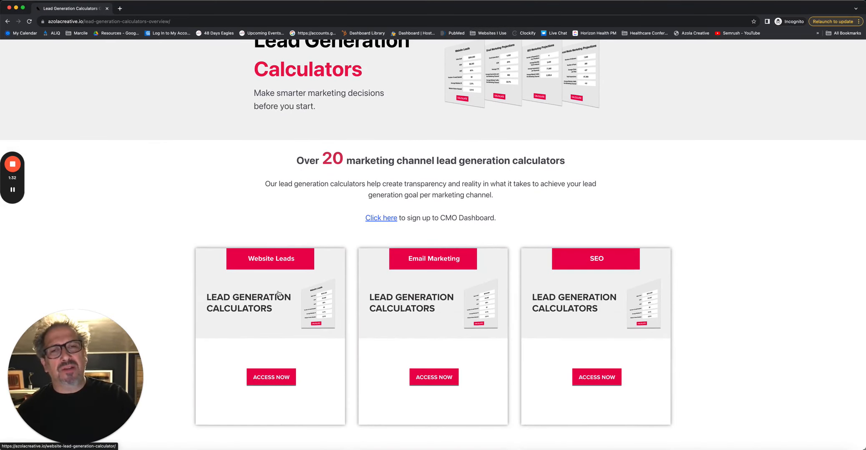
pyautogui.click(278, 294)
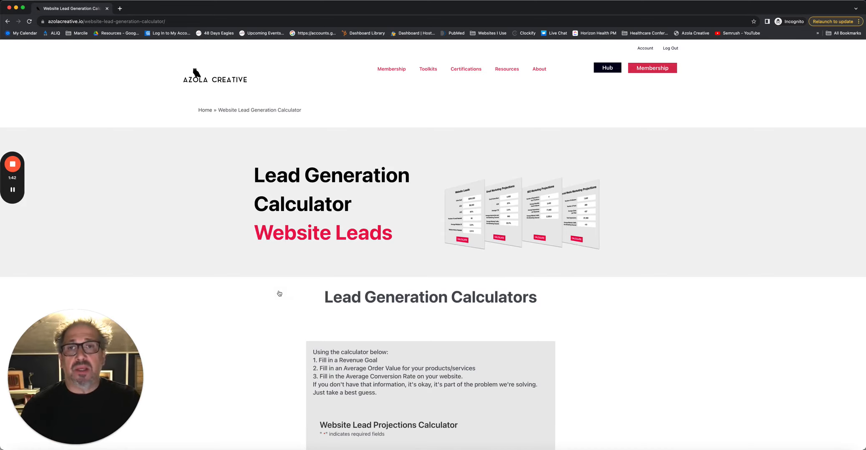
# Fill in the website lead projections calculator with a revenue goal of 450000 and an average order value of 7800
pyautogui.scroll(-5, 414, 324)
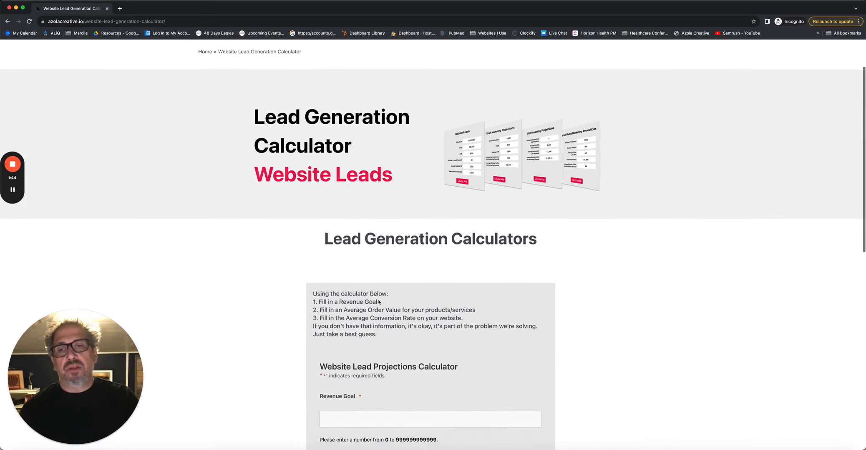
pyautogui.scroll(-2, 414, 323)
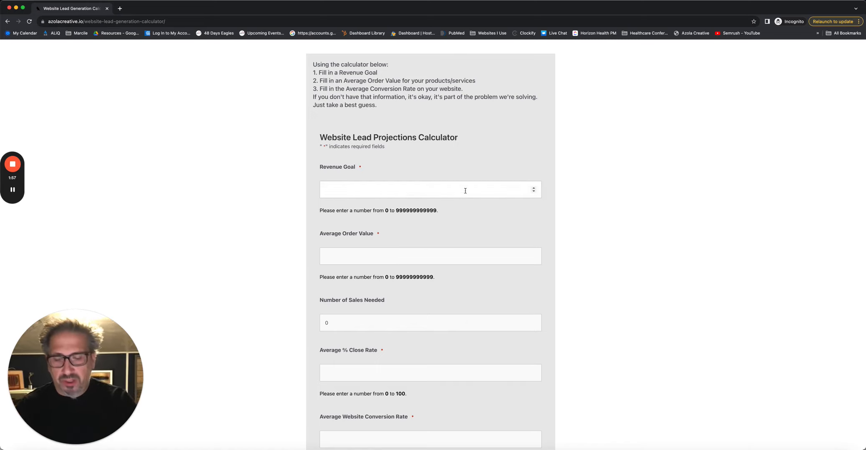
pyautogui.write('50000')
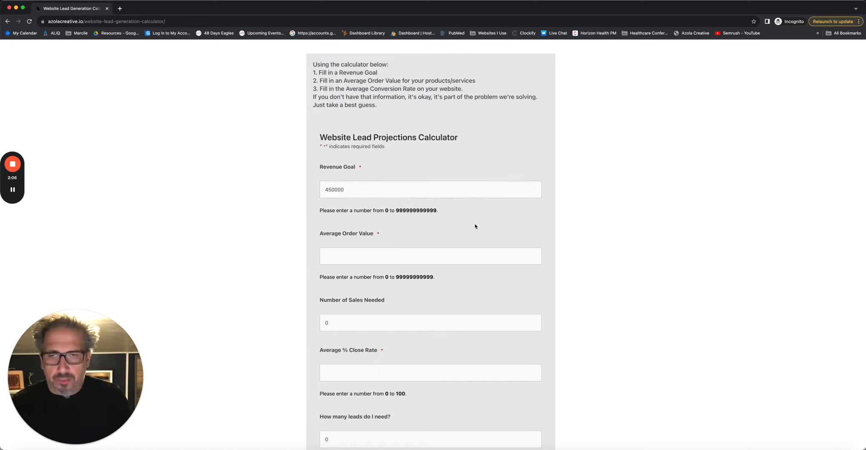
pyautogui.press('Tab')
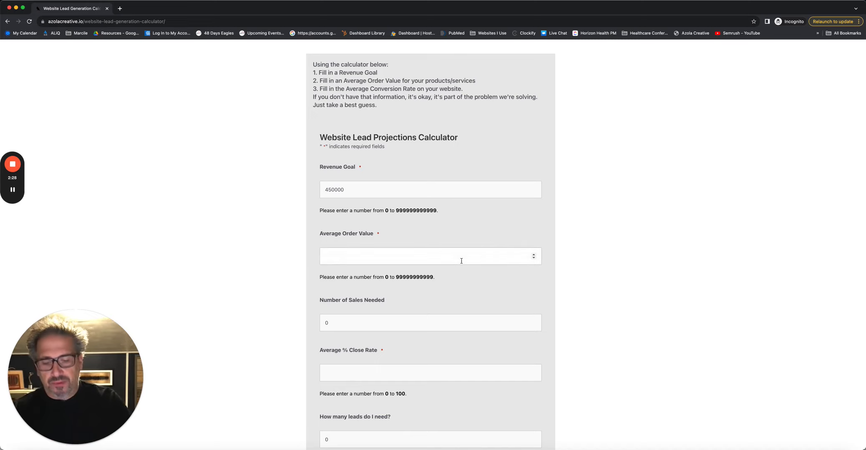
pyautogui.write('7800')
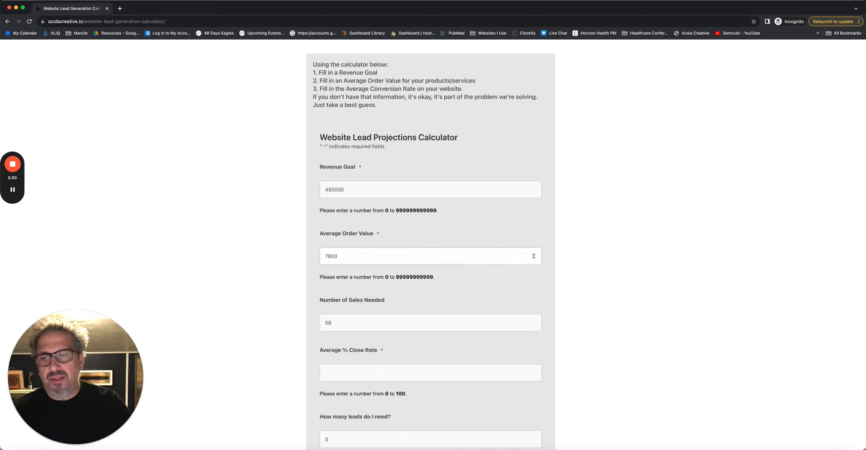
pyautogui.click(663, 251)
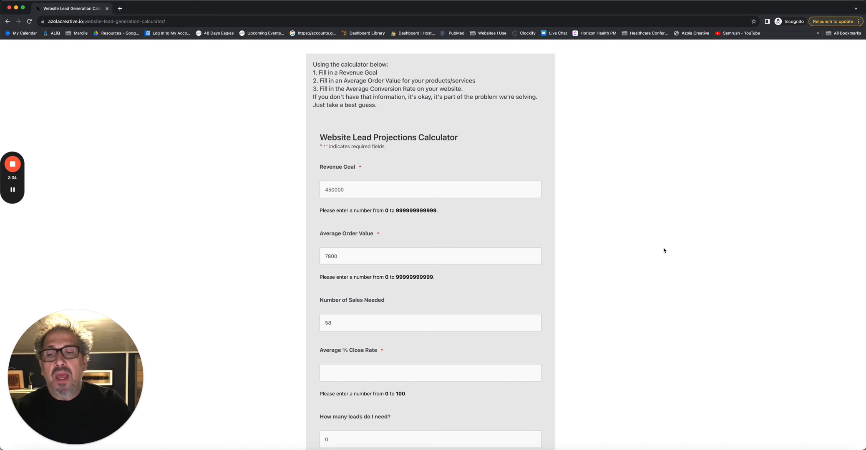
# Set the average close rate to 40 percent in the website lead projections calculator
pyautogui.scroll(-2, 400, 324)
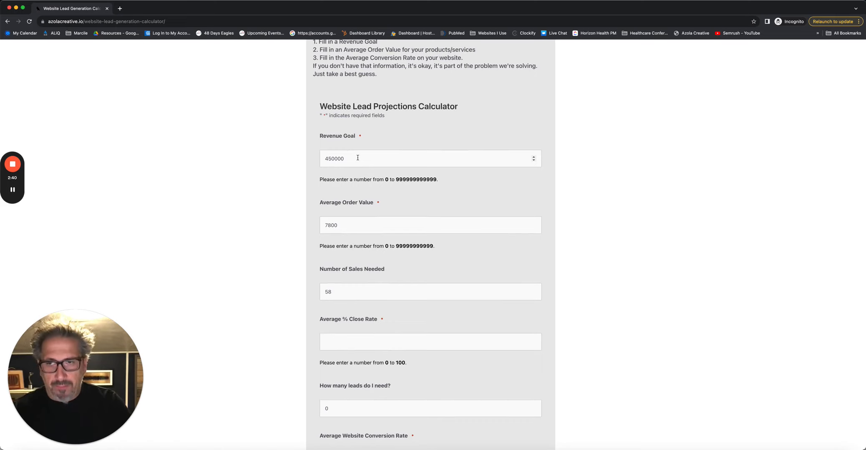
pyautogui.scroll(-5, 394, 275)
pyautogui.scroll(-2, 393, 277)
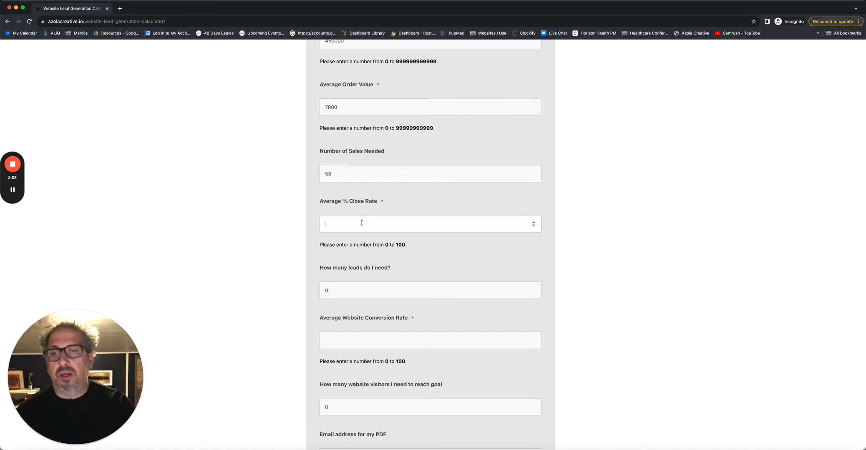
pyautogui.write('40')
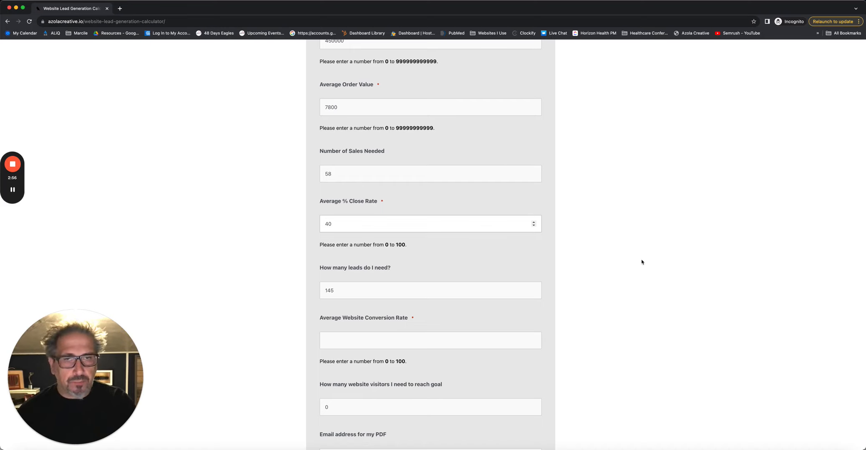
pyautogui.click(643, 262)
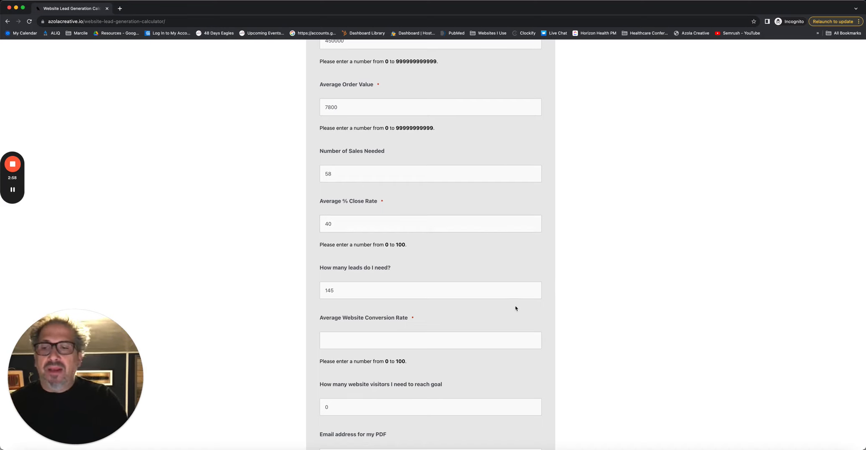
# Set the average website conversion rate to 2 percent to calculate the website visitors needed
pyautogui.scroll(-3, 515, 296)
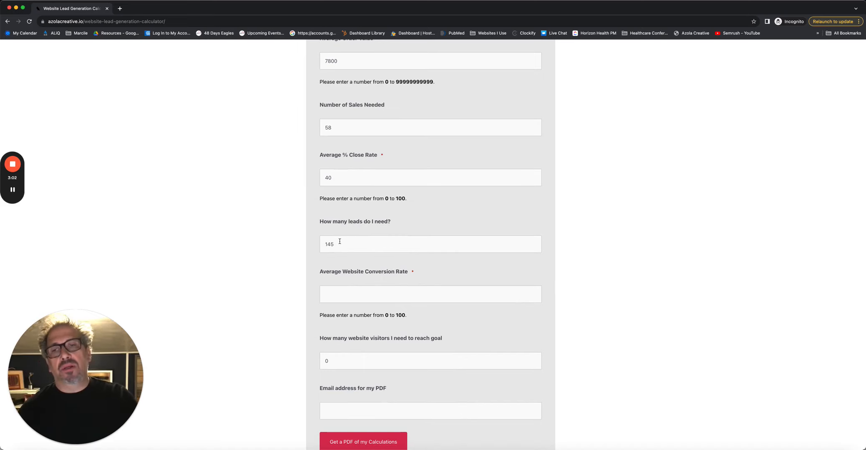
pyautogui.scroll(-2, 340, 241)
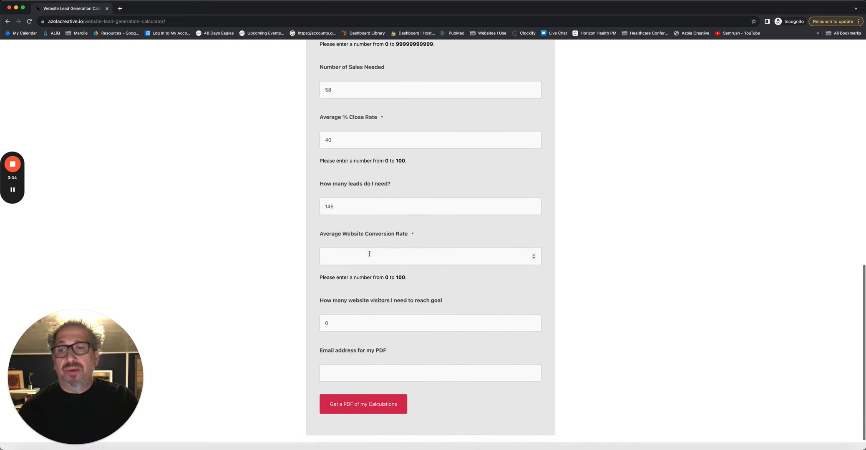
pyautogui.click(369, 256)
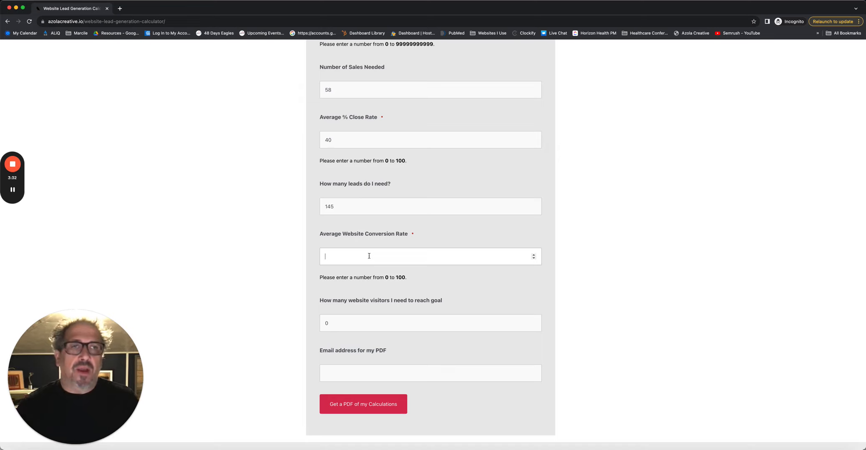
pyautogui.write('2')
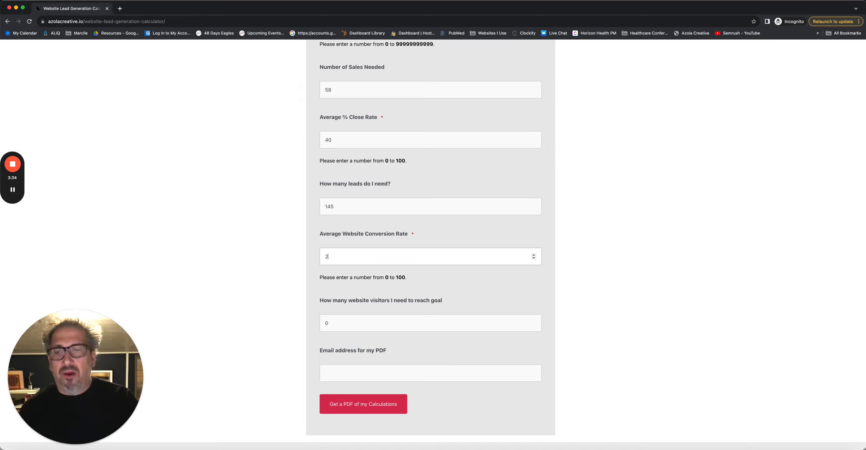
pyautogui.press('Tab')
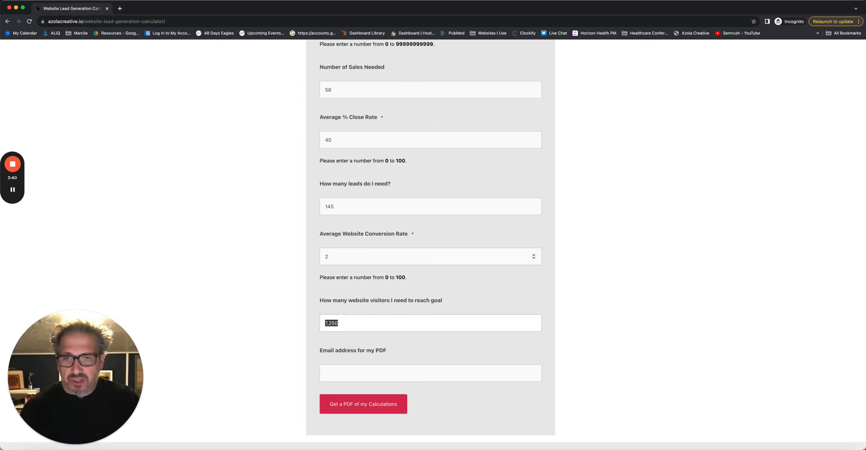
pyautogui.click(653, 233)
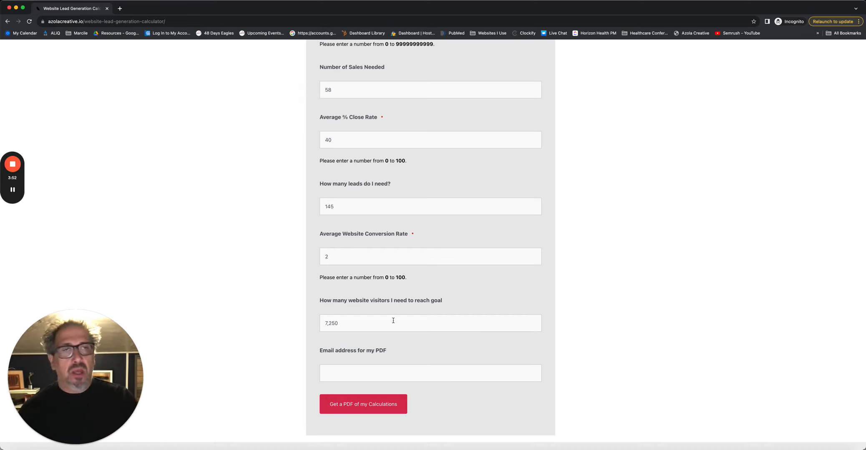
# Review the completed calculator from the revenue goal through the sales and leads needed to the required website visitors
pyautogui.scroll(2, 395, 321)
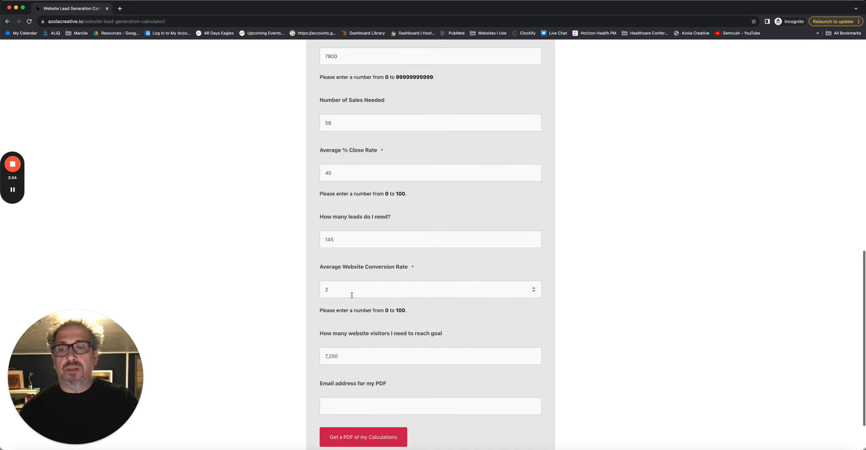
pyautogui.scroll(3, 355, 288)
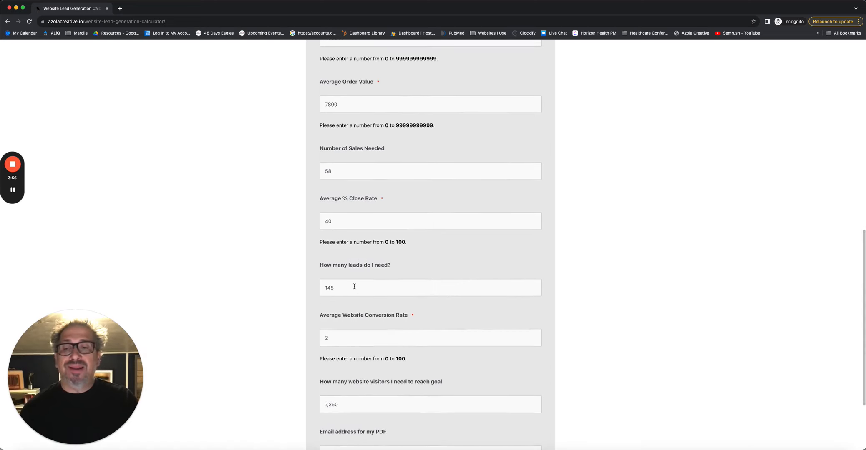
pyautogui.scroll(1, 355, 288)
pyautogui.scroll(2, 354, 288)
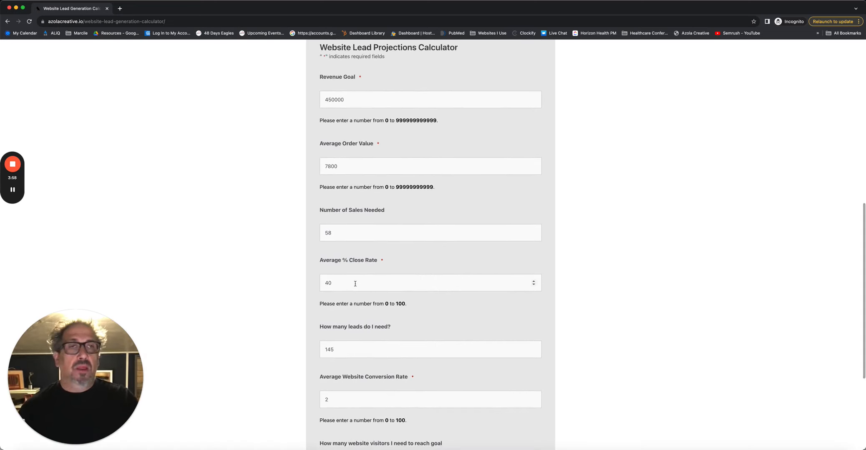
pyautogui.scroll(1, 355, 284)
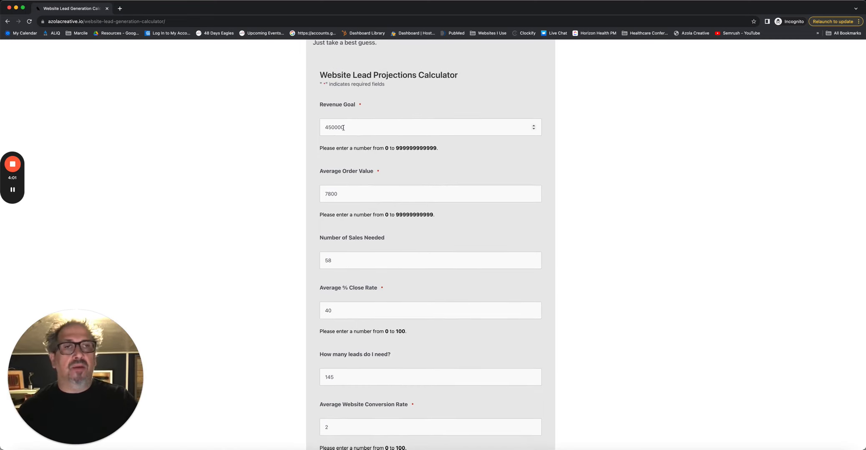
pyautogui.scroll(-2, 367, 208)
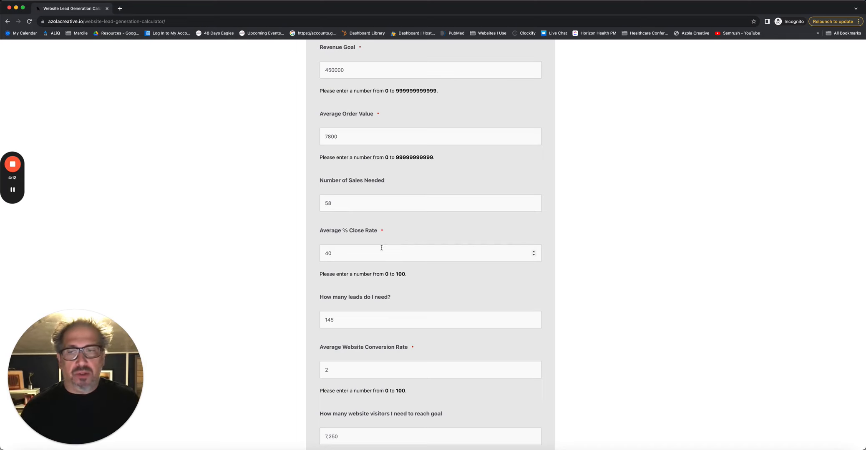
pyautogui.scroll(-2, 381, 305)
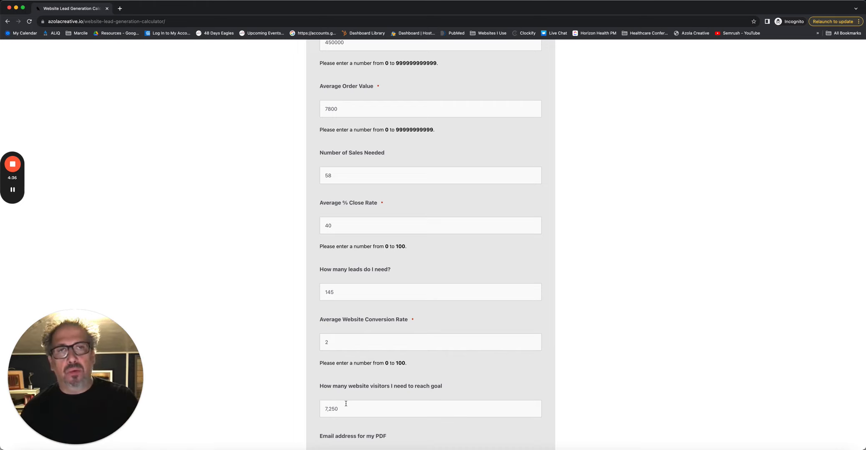
pyautogui.scroll(3, 419, 405)
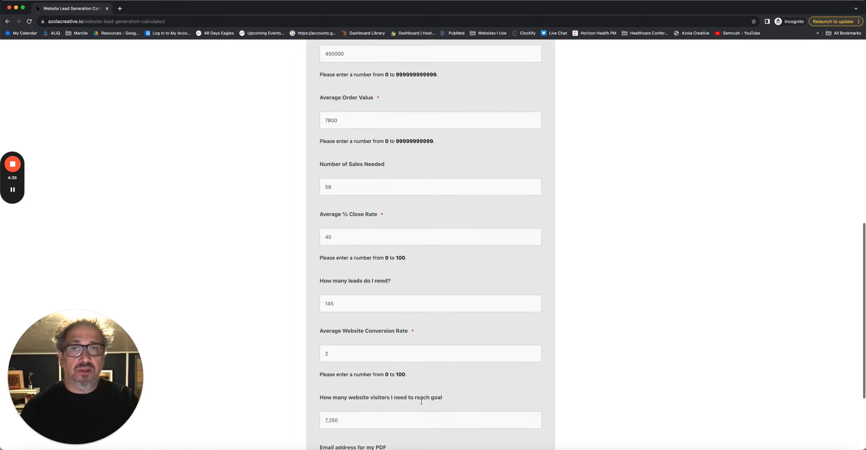
pyautogui.scroll(-2, 419, 404)
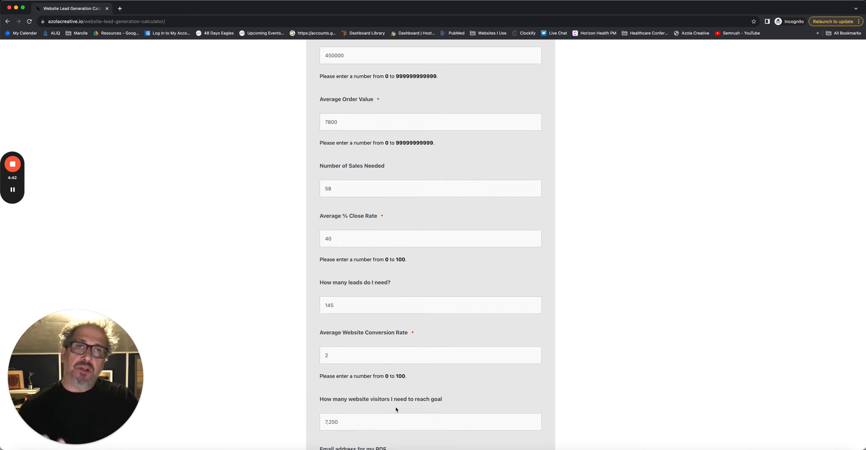
pyautogui.scroll(-1, 395, 410)
pyautogui.scroll(1, 396, 409)
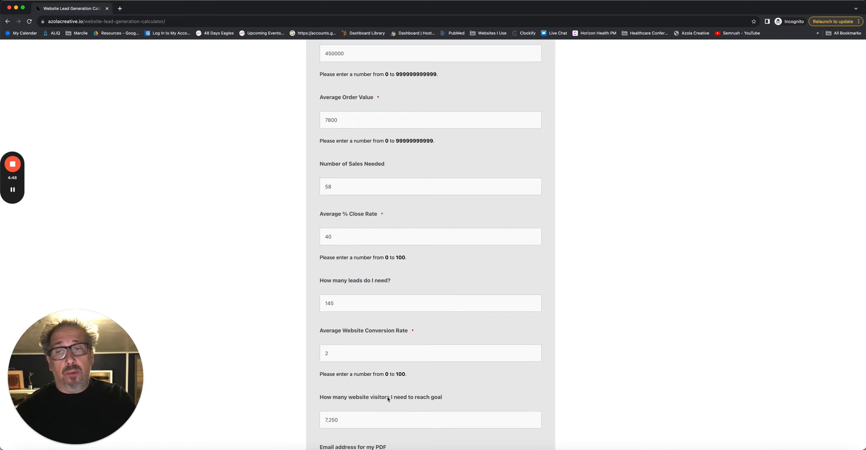
# Change the average website conversion rate to 4 percent to recalculate the required website visitors
pyautogui.scroll(-1, 364, 299)
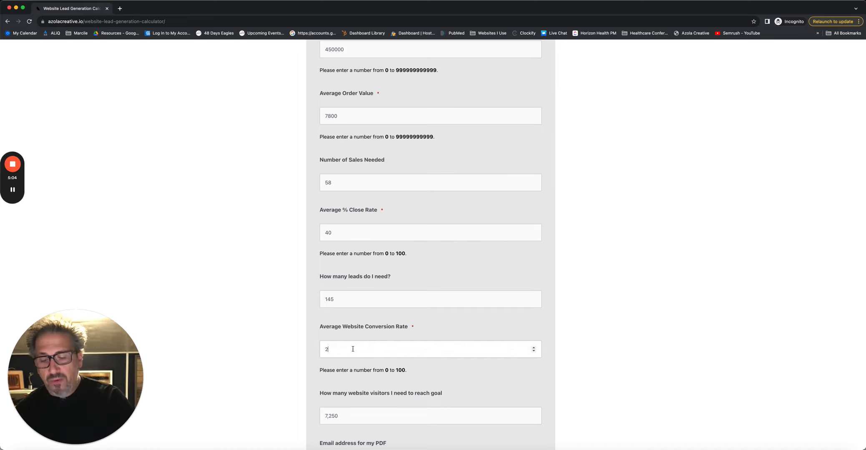
pyautogui.press('BackSpace')
pyautogui.write('4')
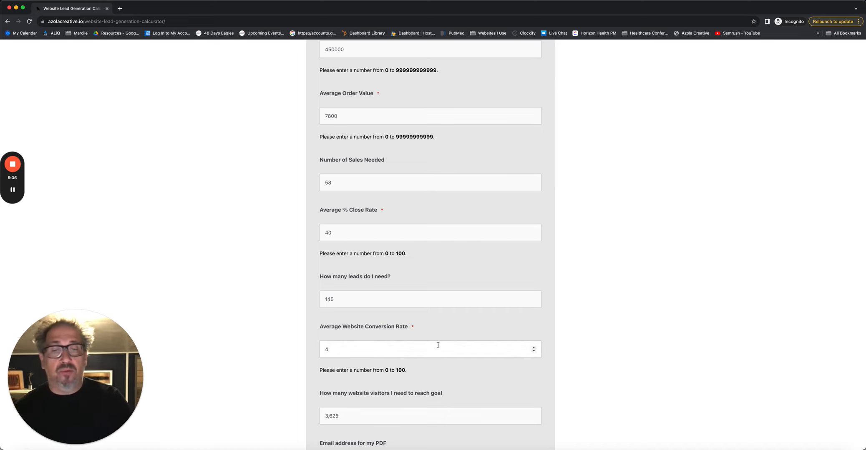
# Set the average website conversion rate to 2.5 percent to recalculate the required website visitors
pyautogui.scroll(-2, 585, 325)
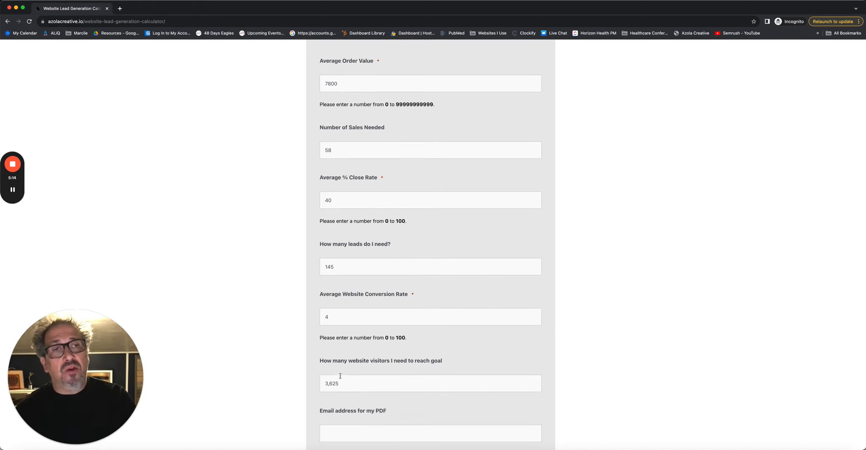
pyautogui.doubleClick(325, 317)
pyautogui.write('2.5')
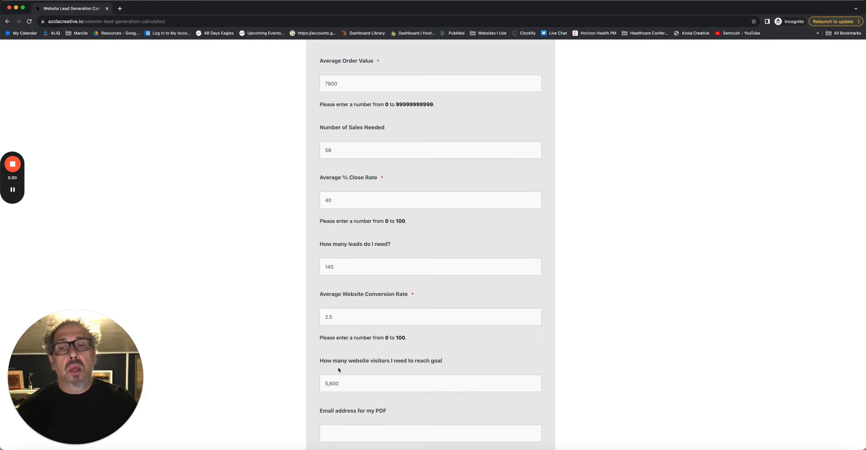
# Change the average close rate to 60 percent to recalculate the leads and website visitors needed
pyautogui.doubleClick(329, 201)
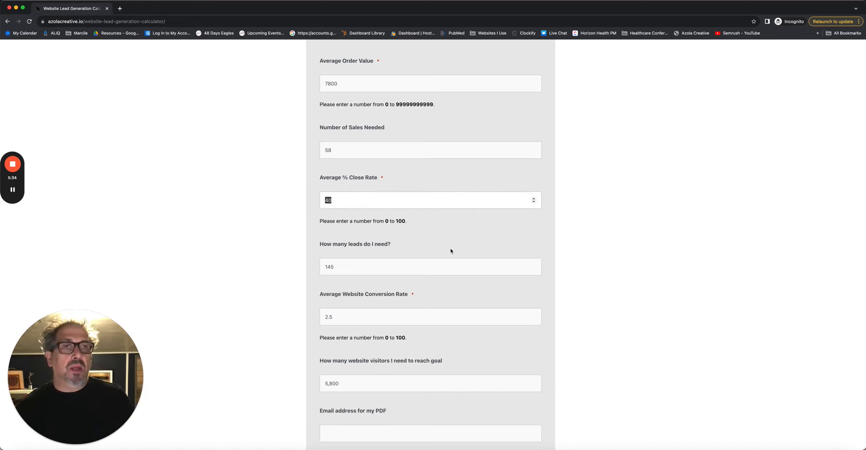
pyautogui.write('60')
pyautogui.scroll(1, 456, 257)
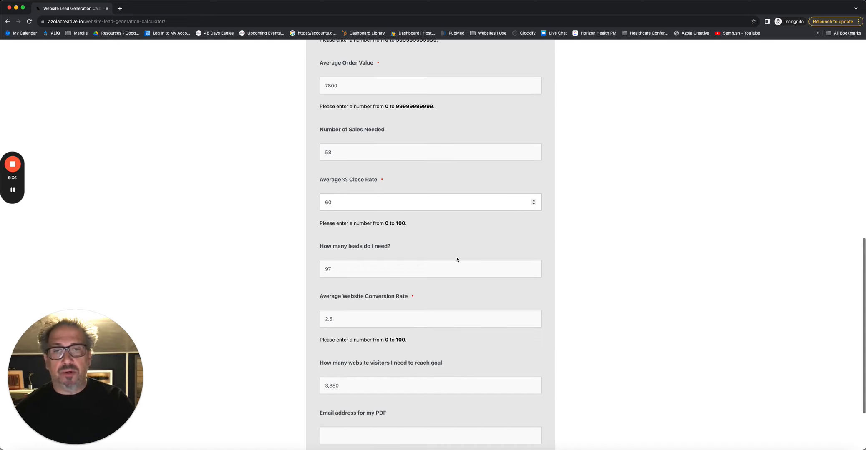
pyautogui.click(638, 255)
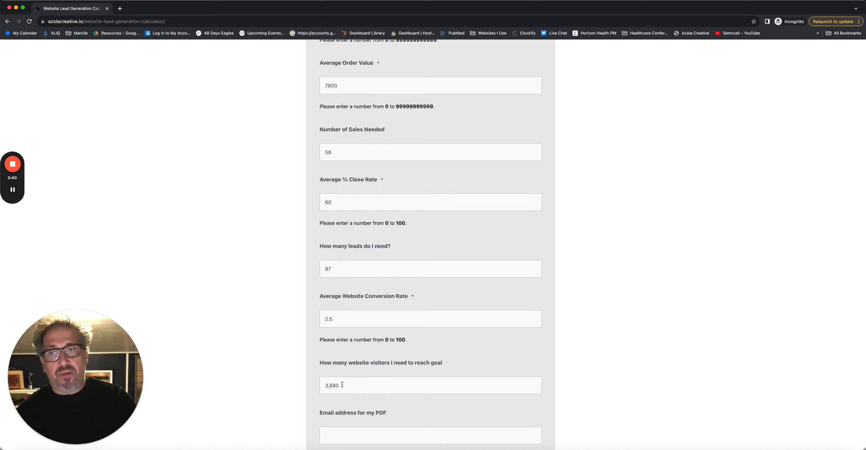
pyautogui.moveTo(348, 207); pyautogui.dragTo(325, 201)
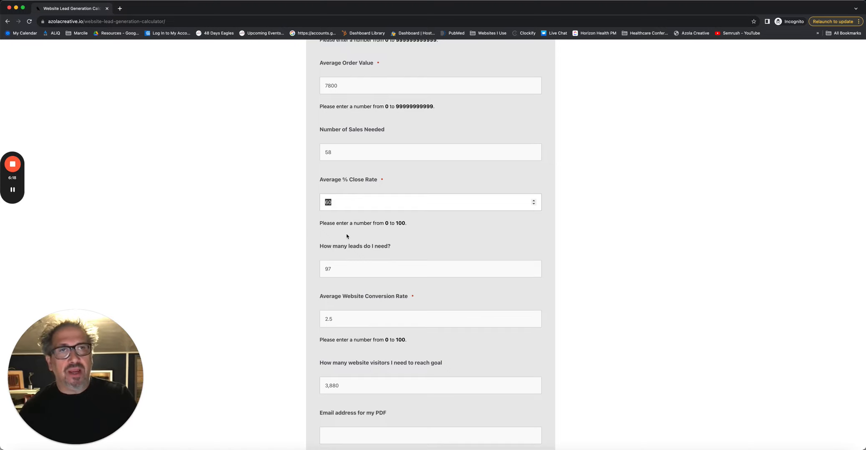
# Open the Lead Generation Calculators overview page and look over the calculators offered for the different marketing channels
pyautogui.scroll(15, 460, 272)
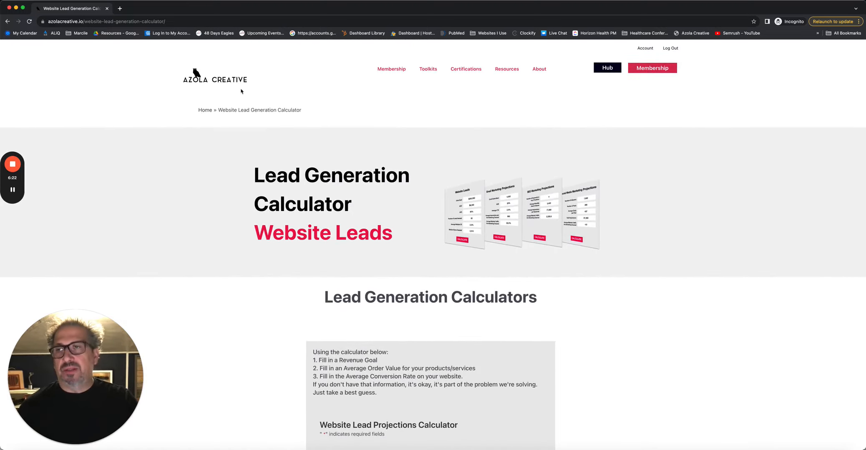
pyautogui.moveTo(426, 77)
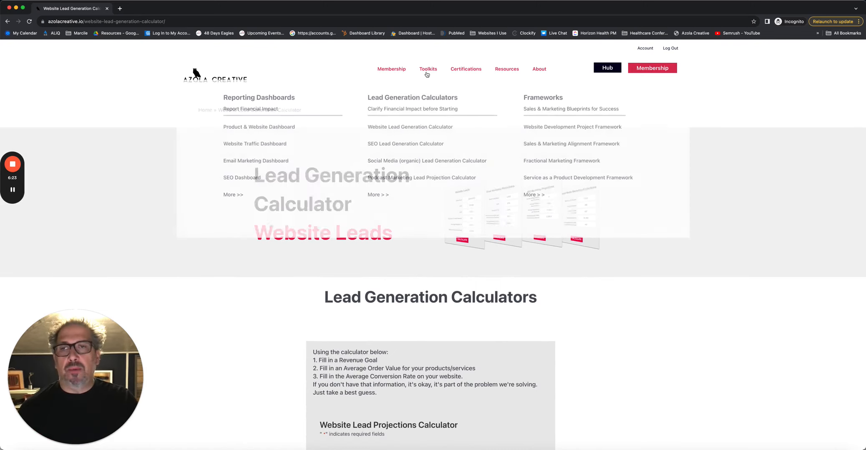
pyautogui.click(393, 125)
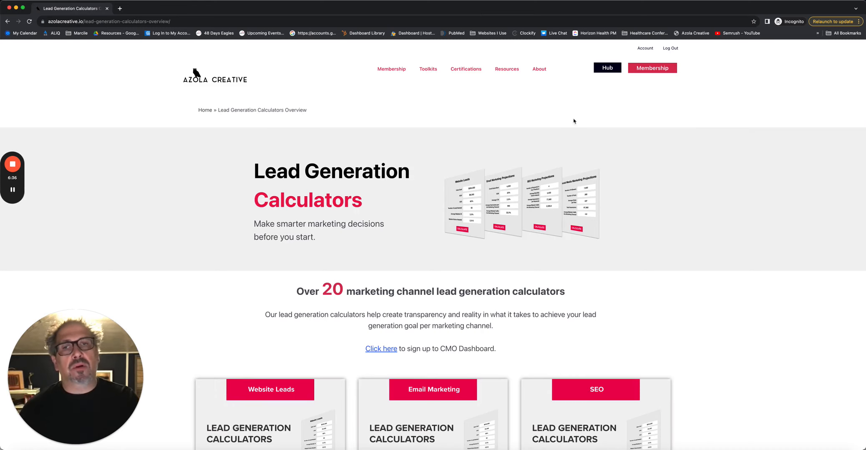
pyautogui.scroll(-5, 563, 252)
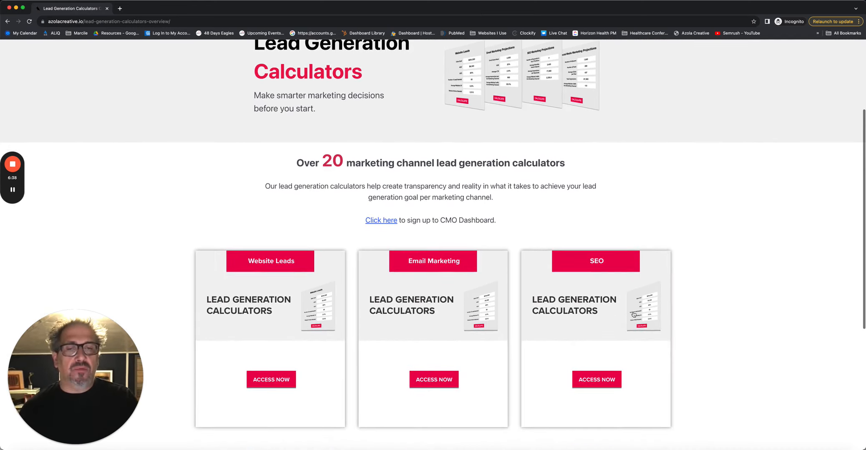
pyautogui.scroll(5, 604, 301)
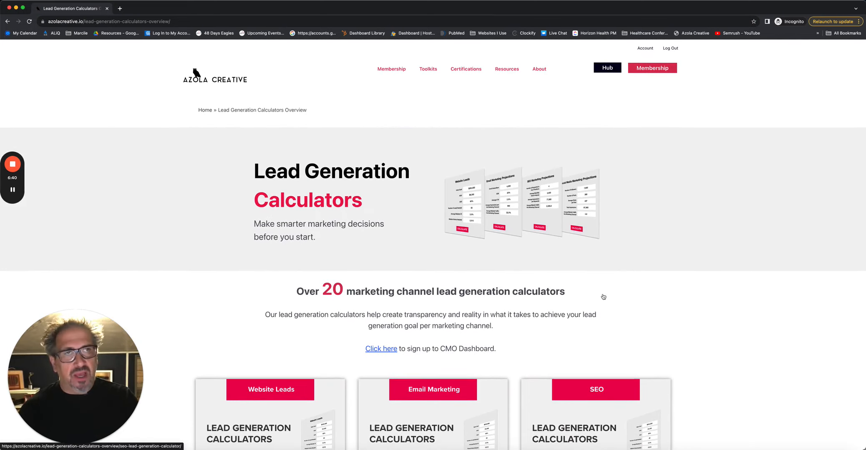